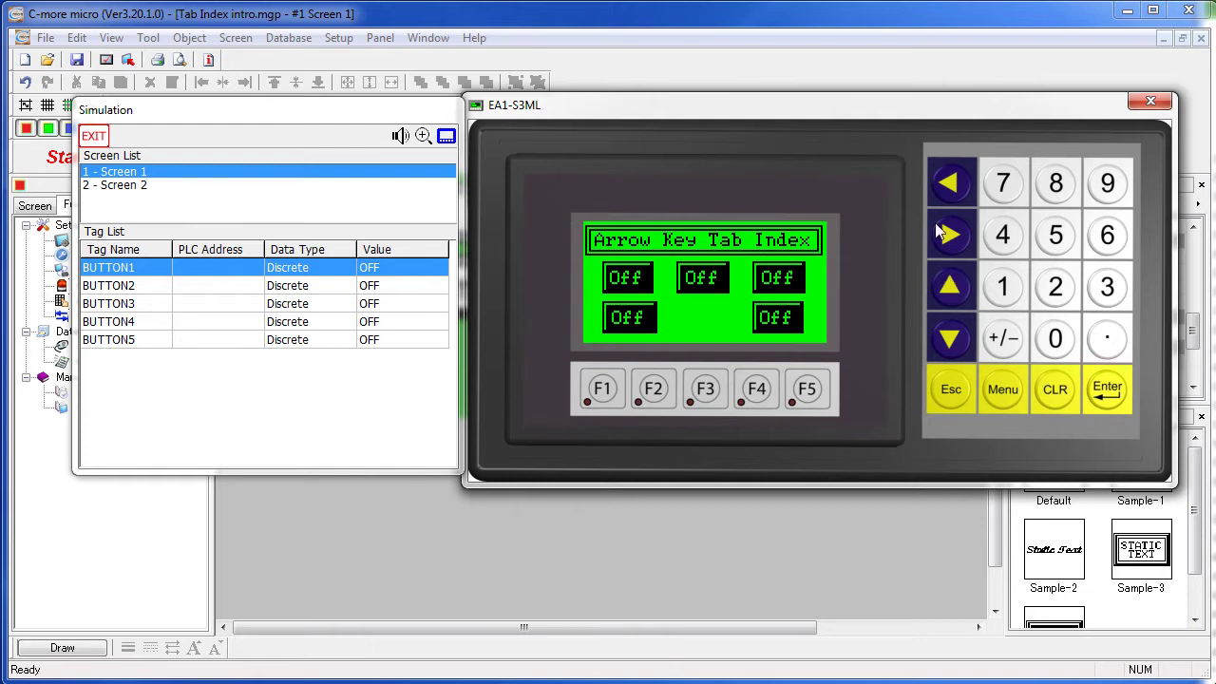
# - Step focus through Screen 1's five simulated buttons, then bring up Screen 1's Tab Index settings
pyautogui.click(951, 240)
pyautogui.click(951, 238)
pyautogui.click(950, 237)
pyautogui.click(948, 239)
pyautogui.click(945, 240)
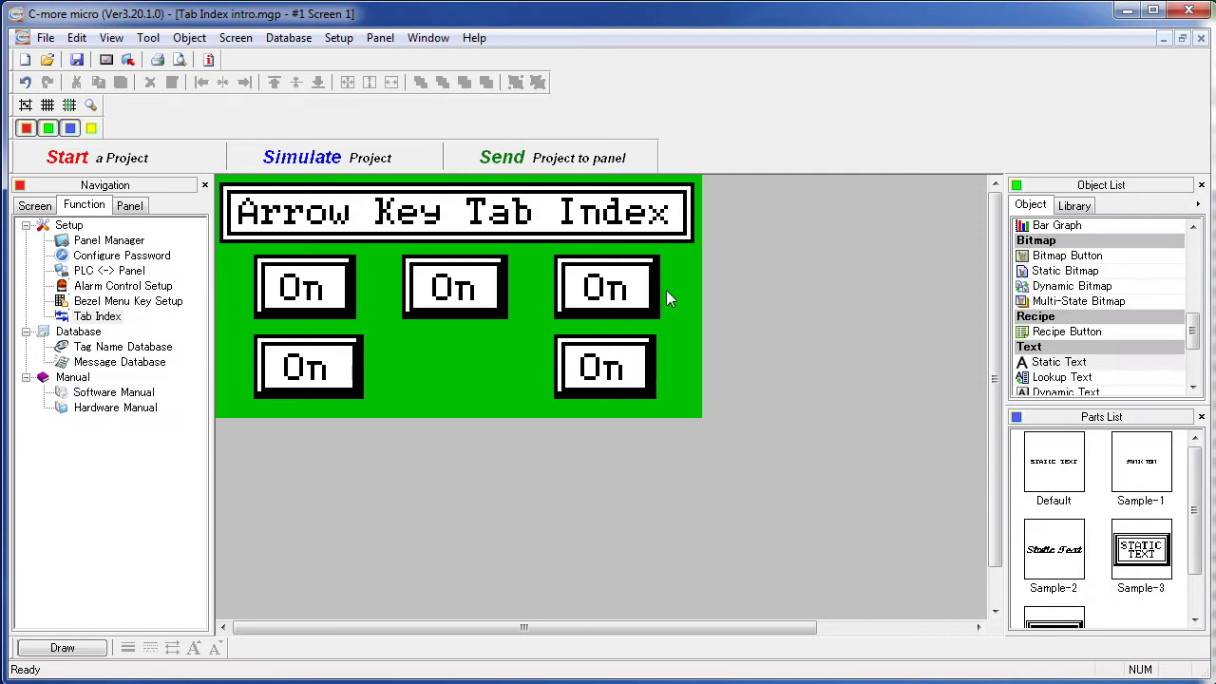
pyautogui.click(339, 38)
pyautogui.click(363, 163)
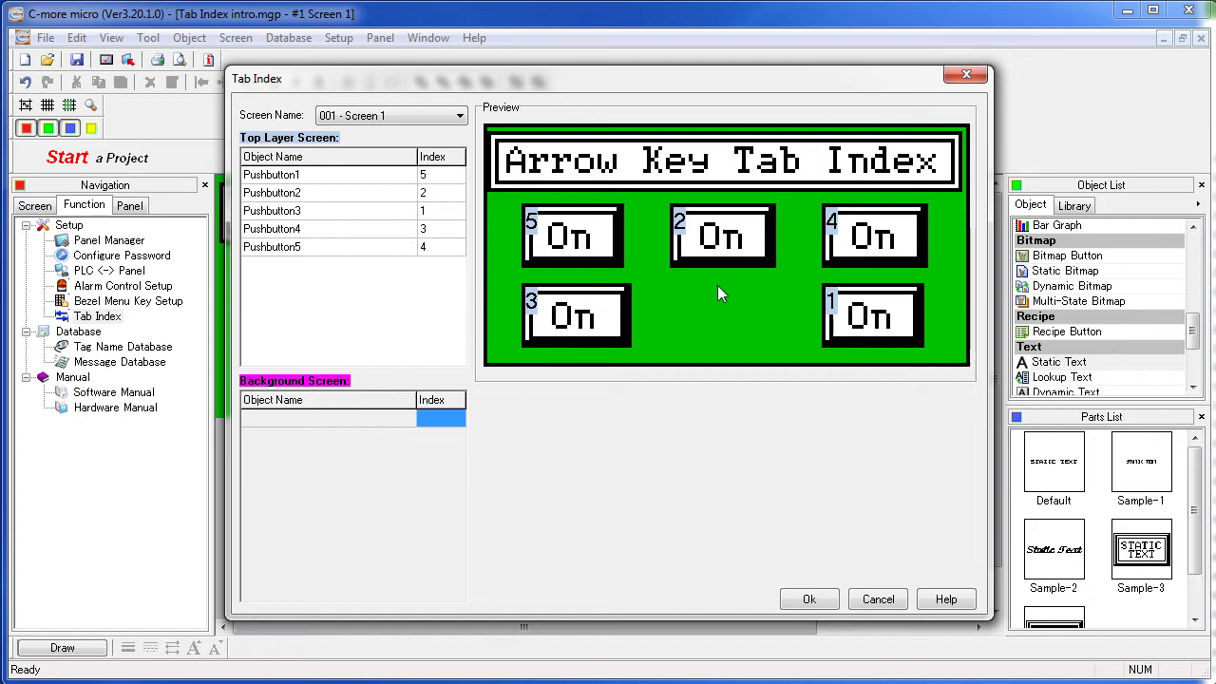
# - Number Screen 1's top-row buttons 1, 2, 3 left to right, with bottom-left as 4
pyautogui.click(562, 239)
pyautogui.click(436, 174)
pyautogui.write('1')
pyautogui.click(708, 240)
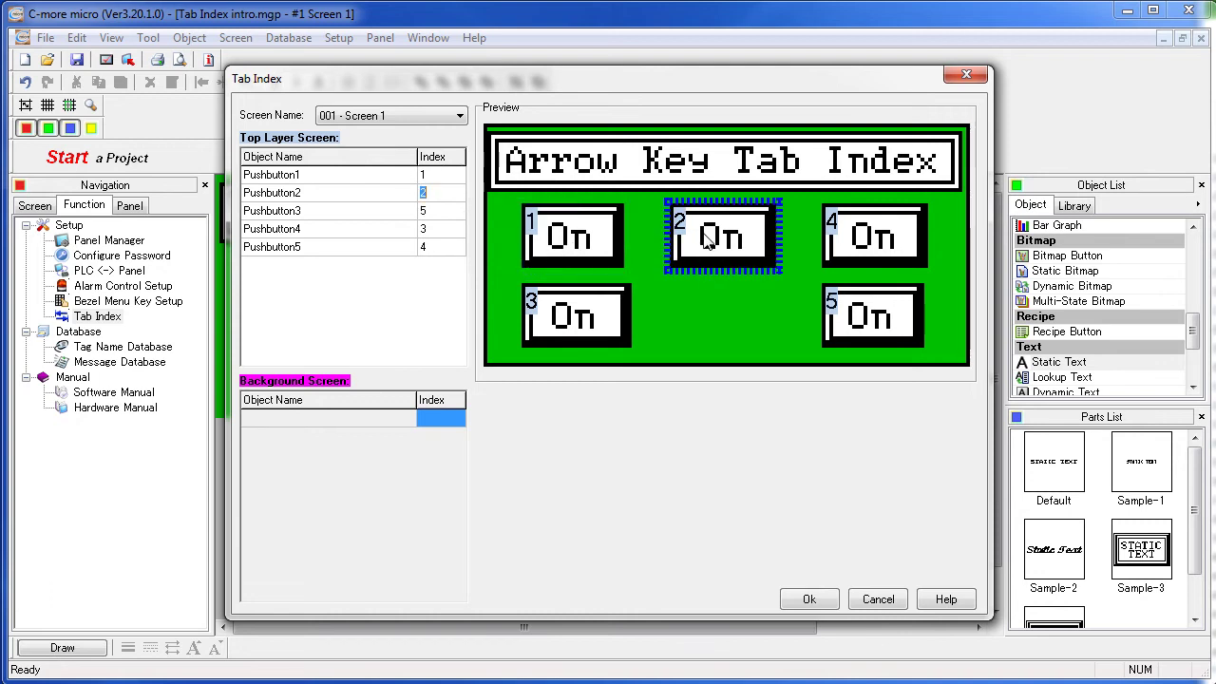
pyautogui.click(860, 237)
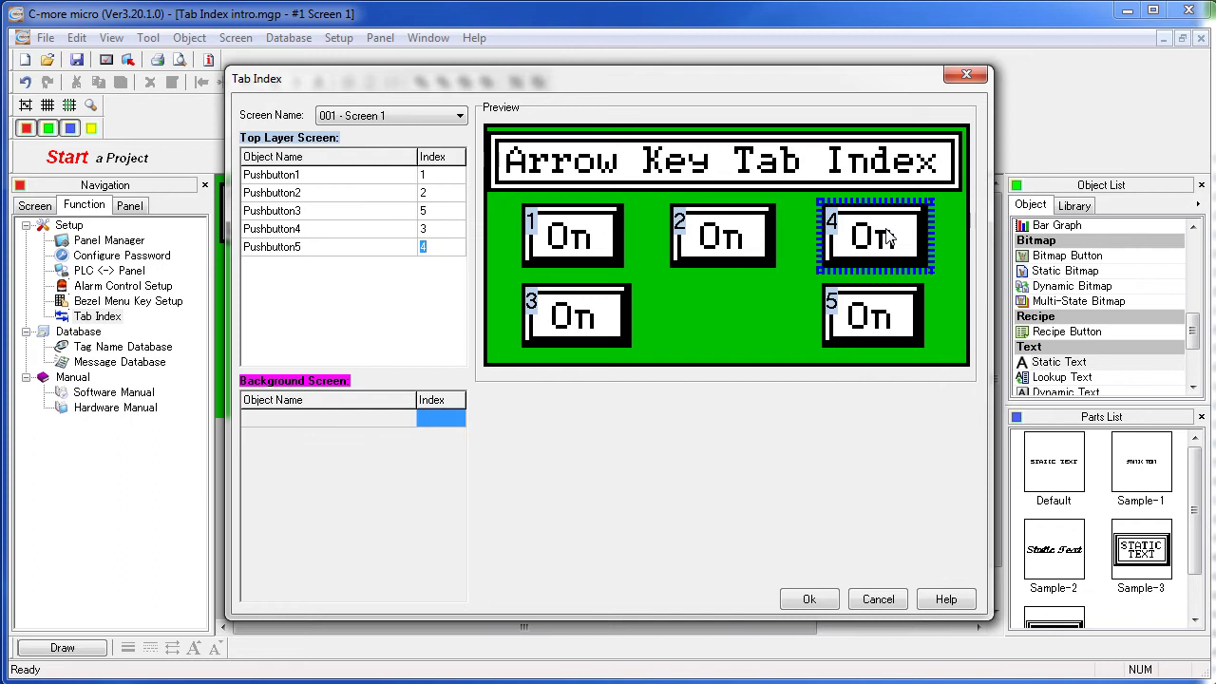
pyautogui.click(887, 237)
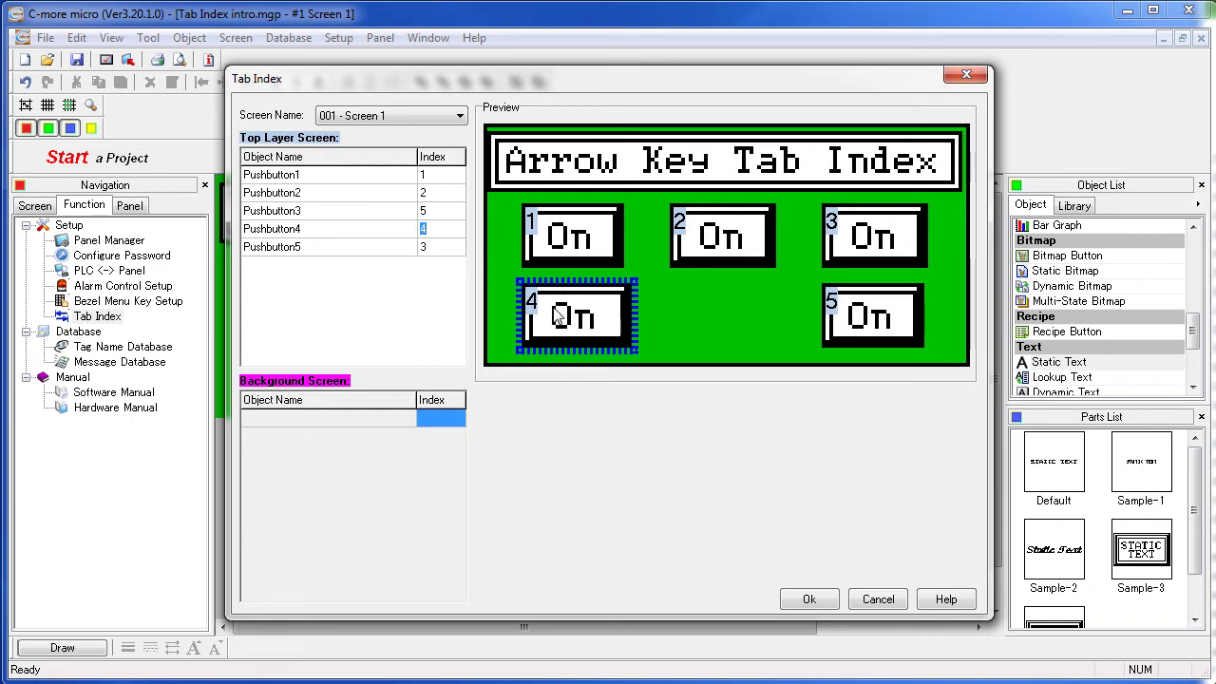
# - Give Screen 1's bottom-left button tab index 11 and the bottom-right button 13
pyautogui.write('1')
pyautogui.write('1')
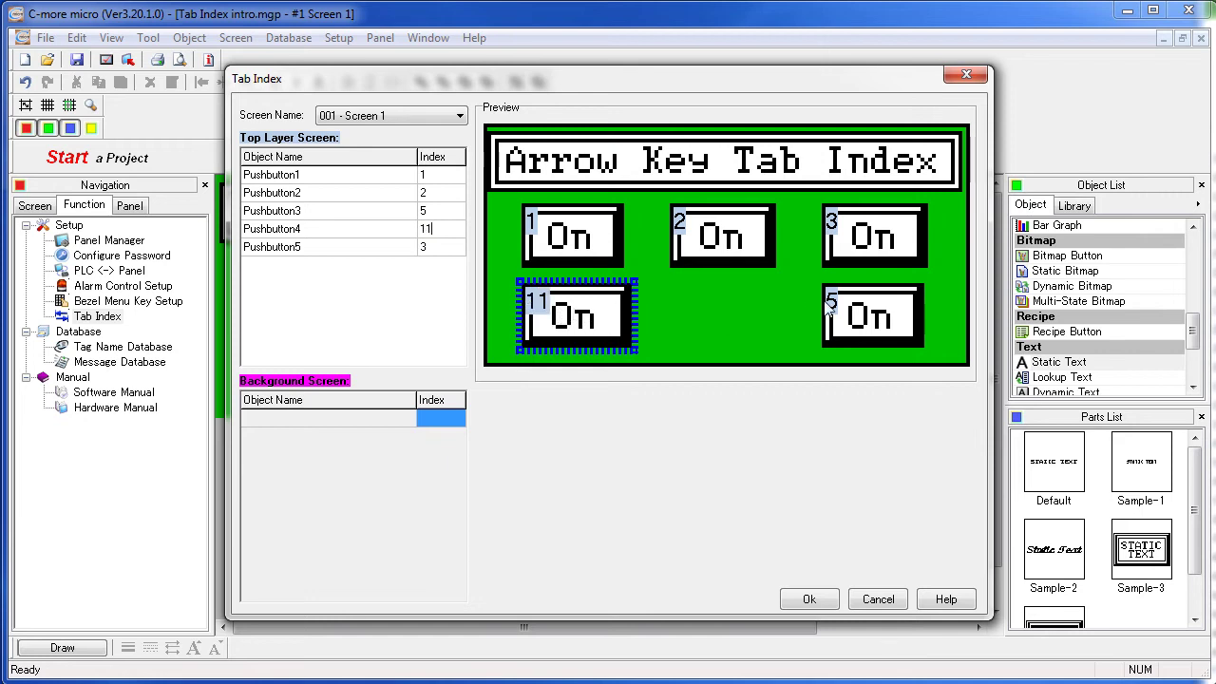
pyautogui.click(870, 321)
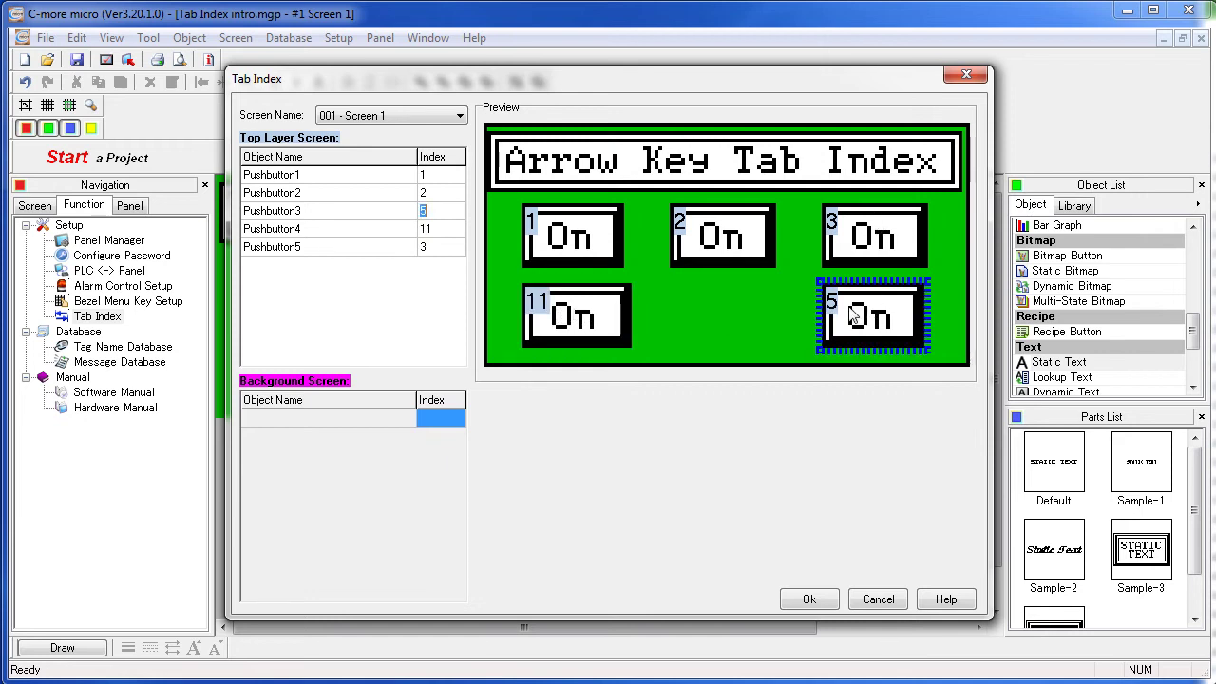
pyautogui.write('13')
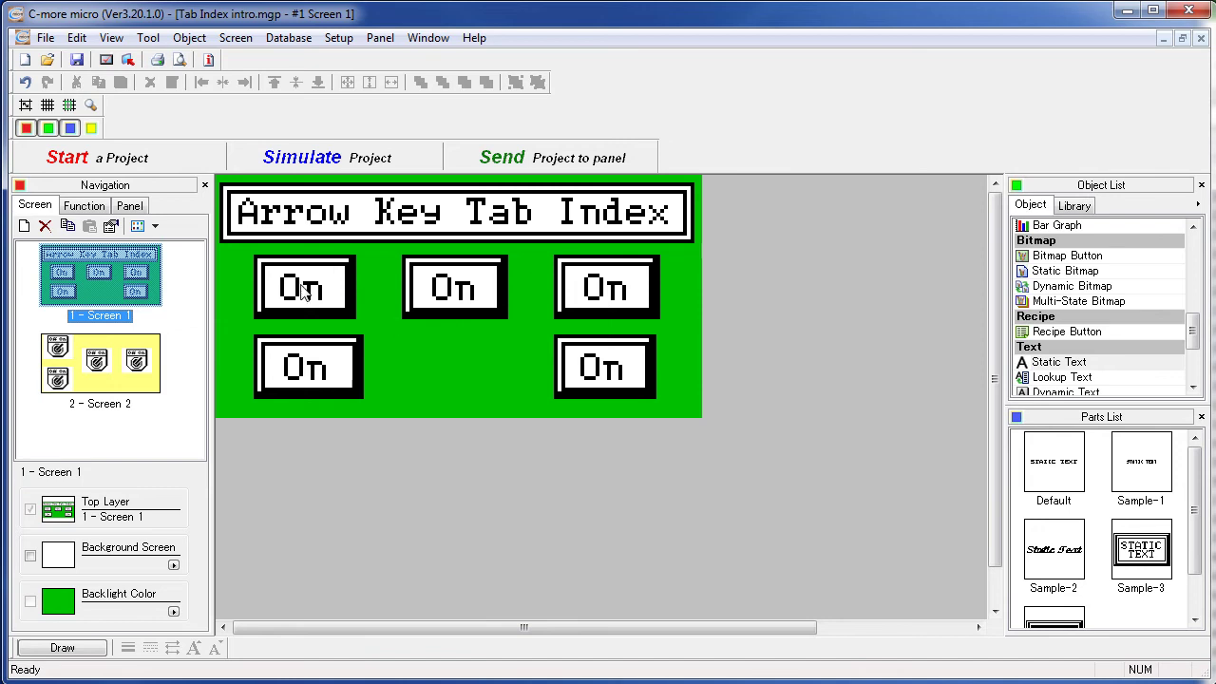
# - Switch to Screen 2 and bring up its Tab Index settings
pyautogui.click(88, 360)
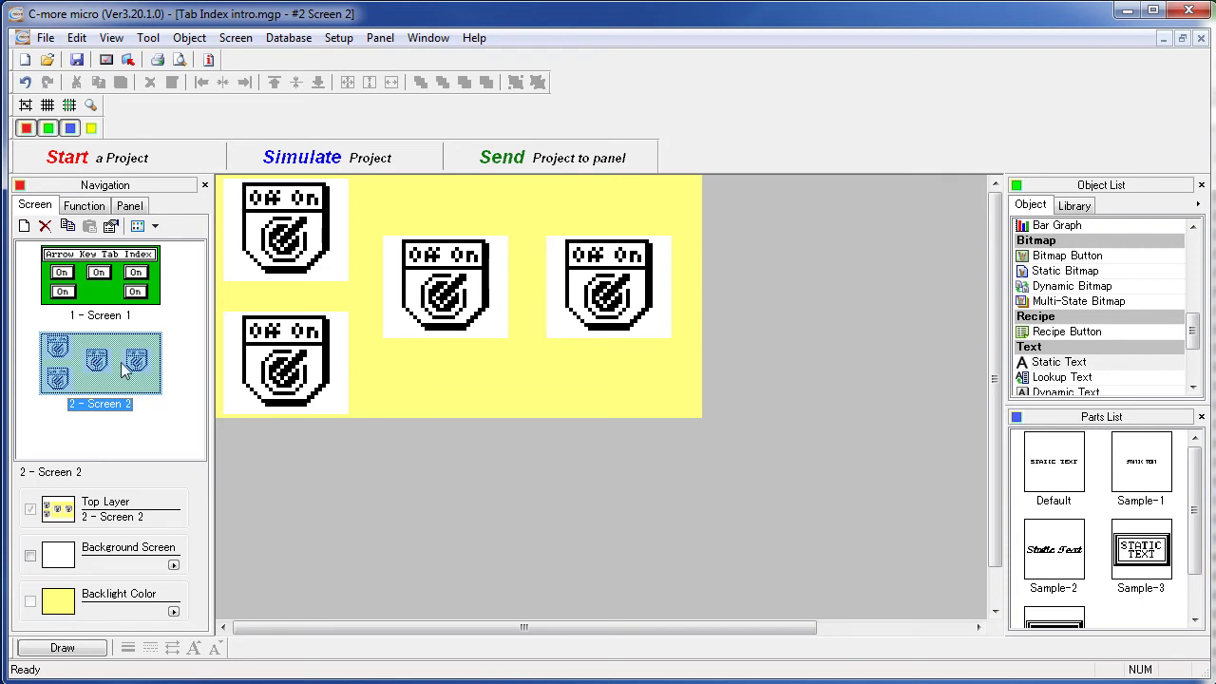
pyautogui.click(350, 39)
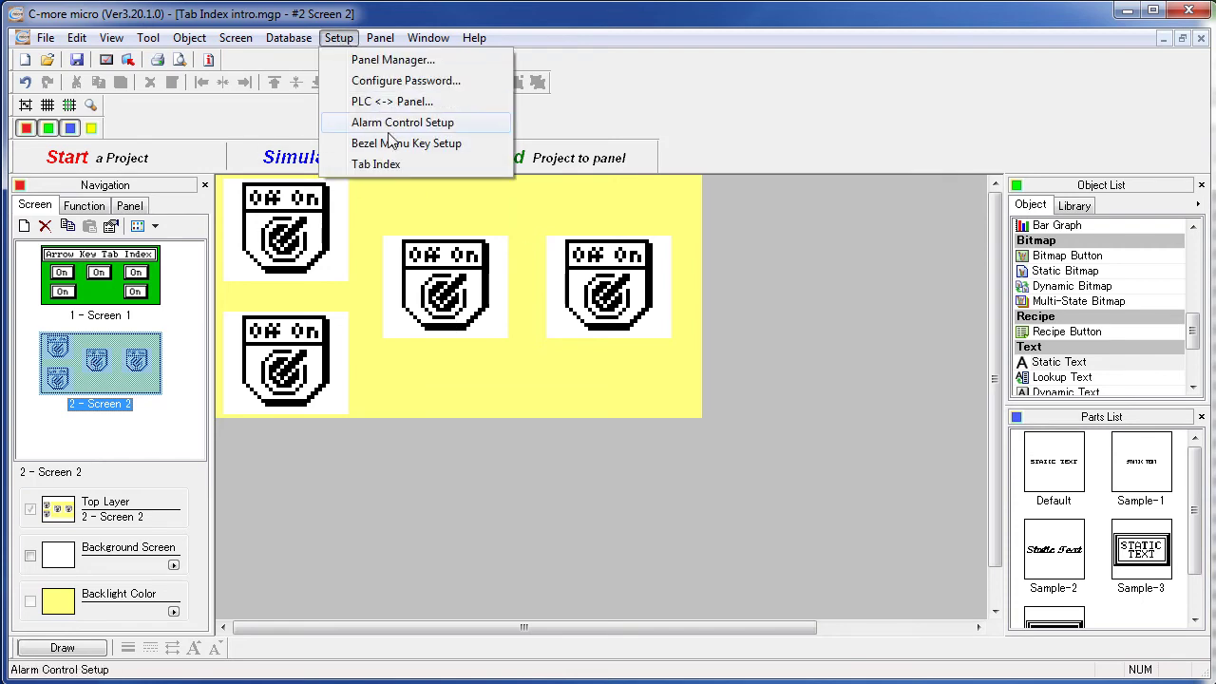
pyautogui.click(385, 165)
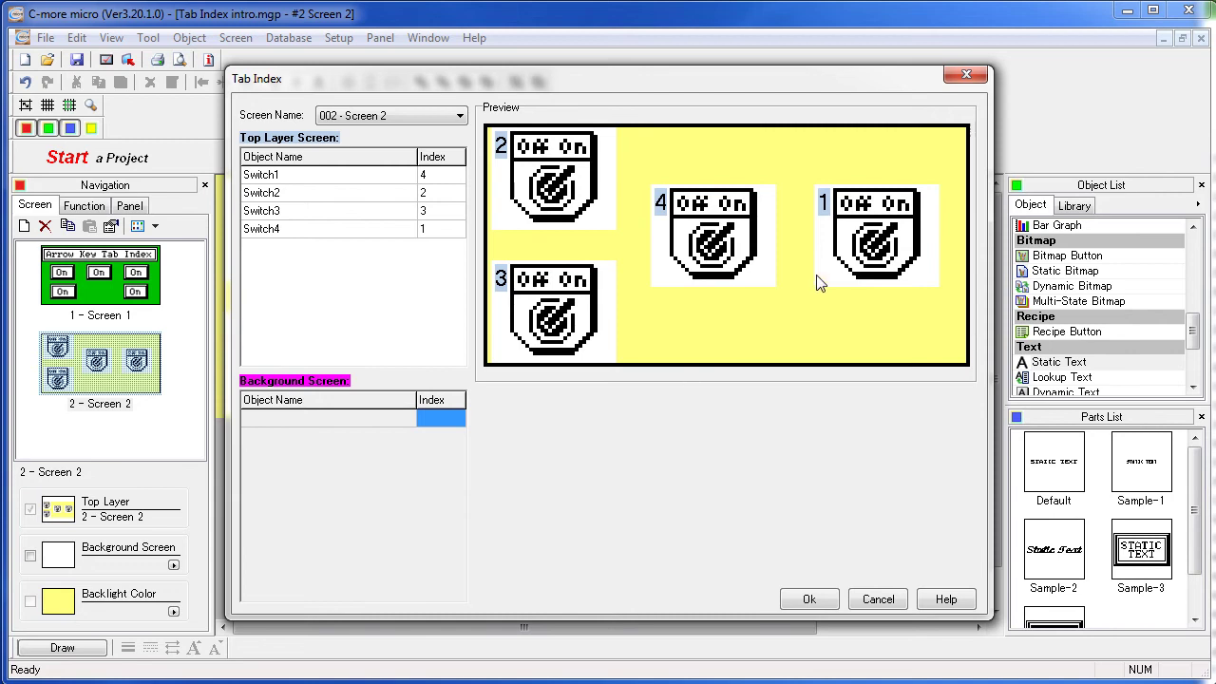
# - Number Screen 2's top switches 1, 2, 3 and the bottom-left switch 11, then apply
pyautogui.click(559, 170)
pyautogui.click(555, 178)
pyautogui.click(730, 228)
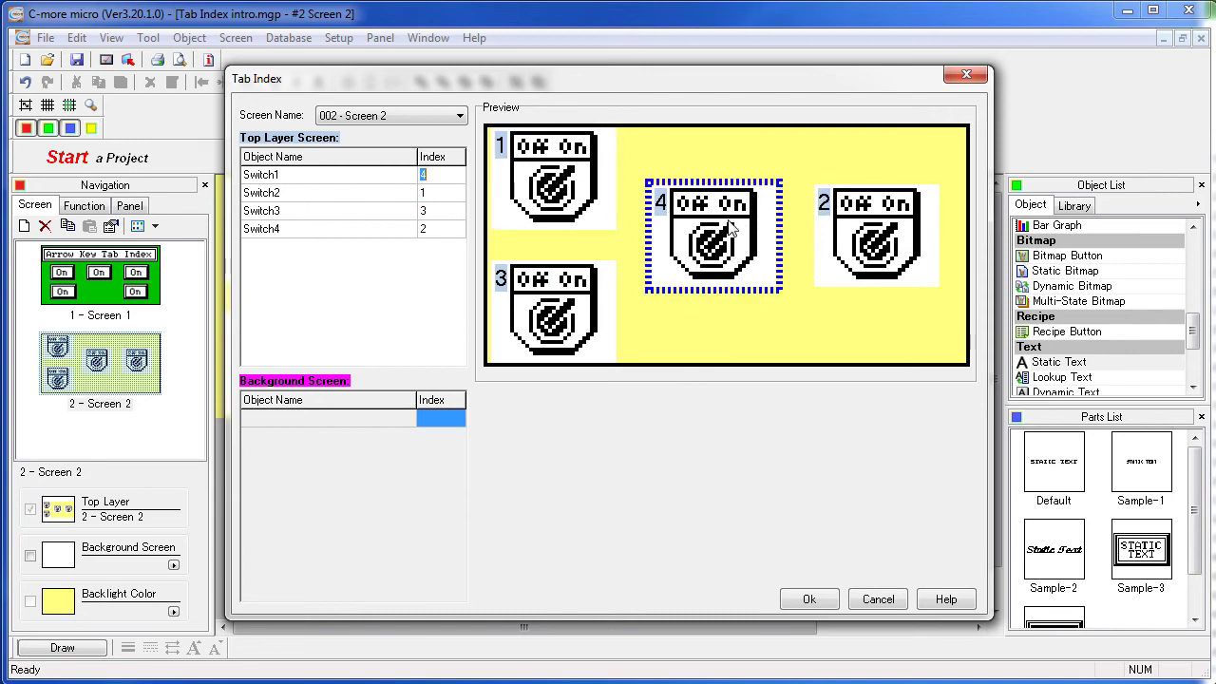
pyautogui.click(874, 220)
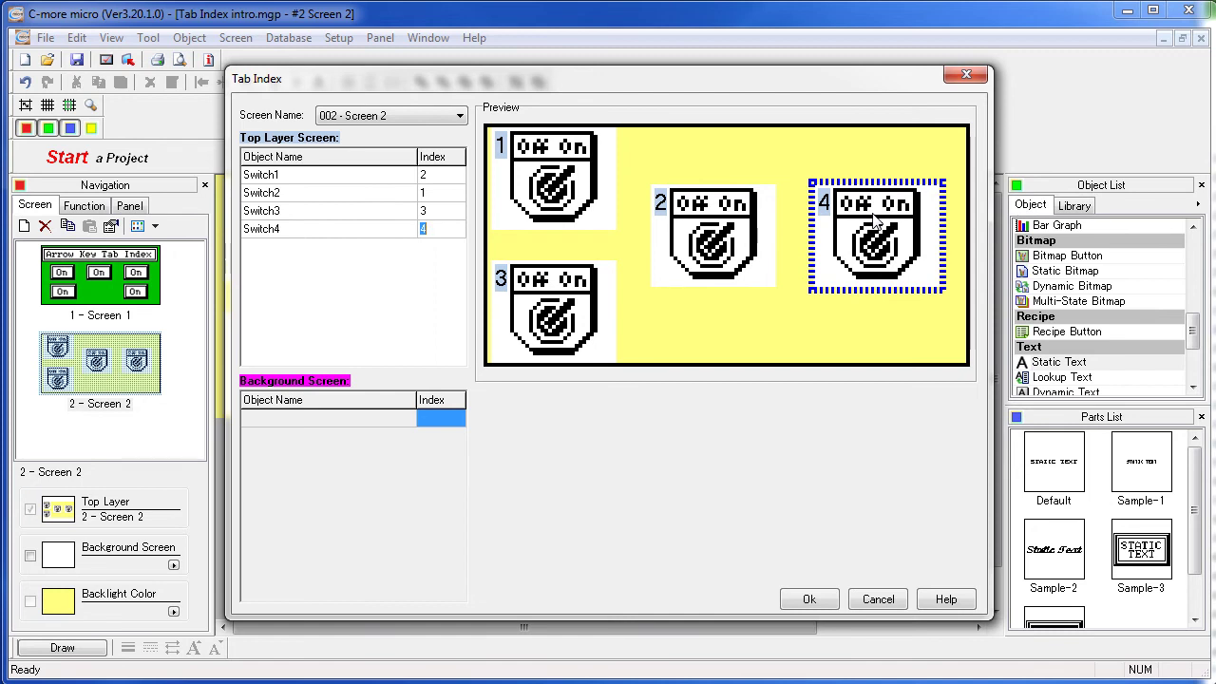
pyautogui.write('3')
pyautogui.click(538, 331)
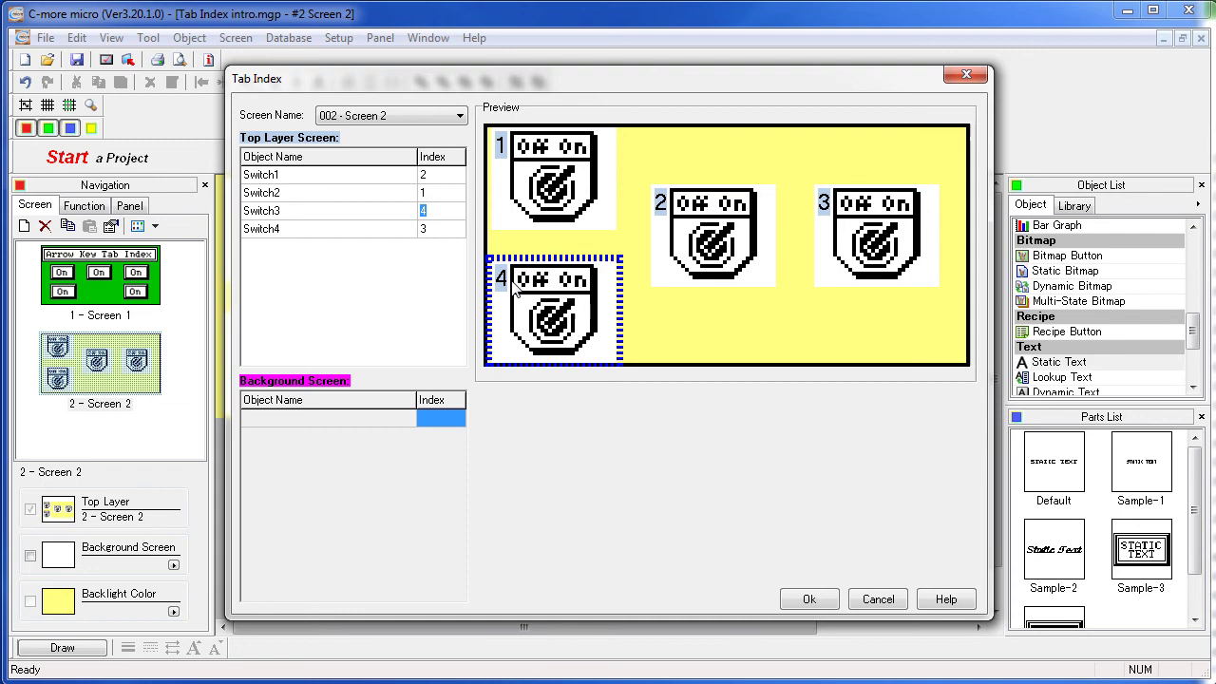
pyautogui.write('11')
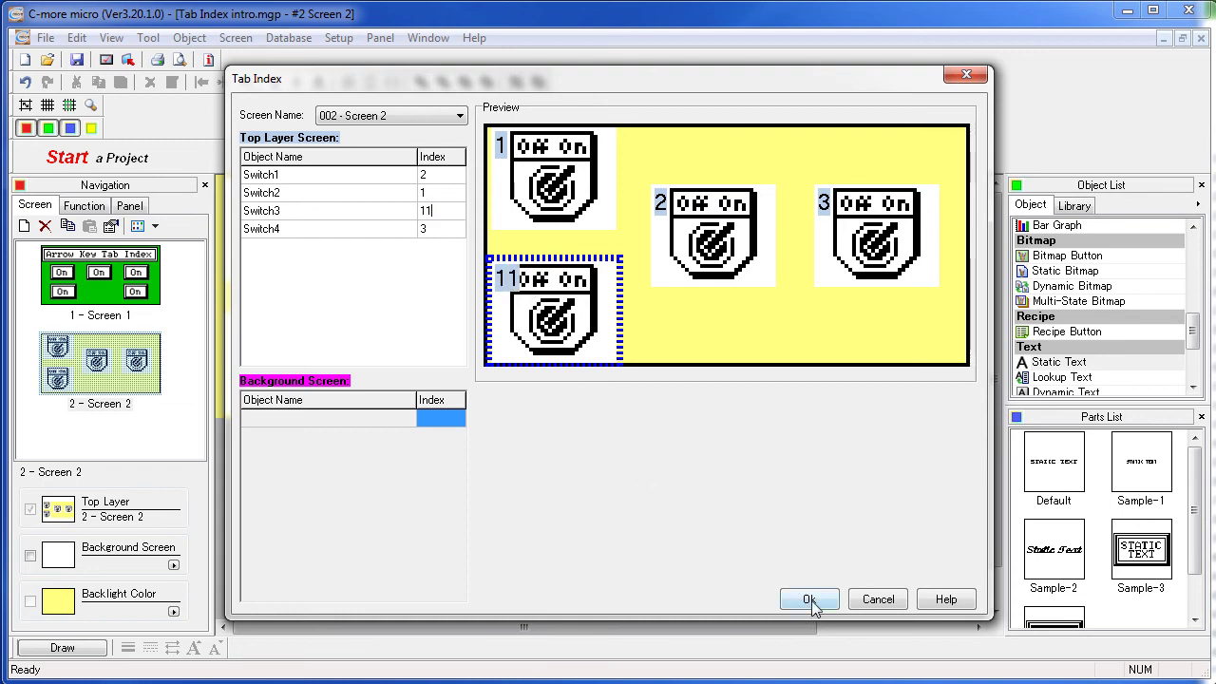
pyautogui.click(811, 600)
# - Save and simulate the project, arrowing through Screen 1's buttons in the new order
pyautogui.click(334, 159)
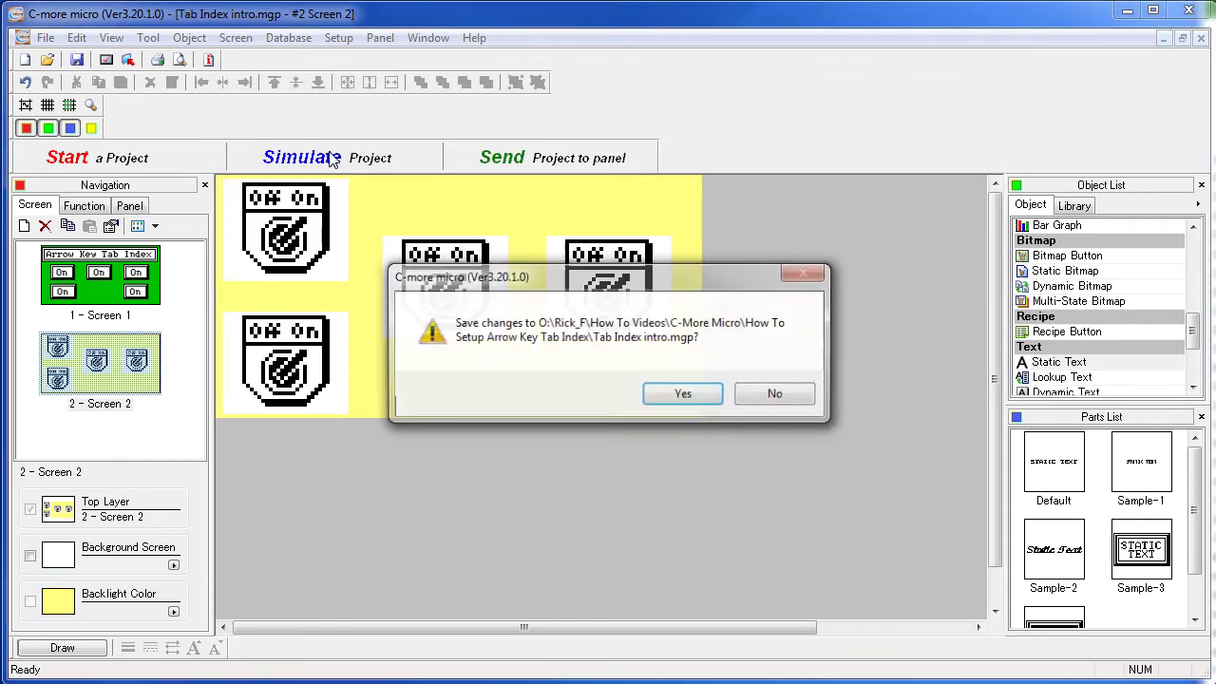
pyautogui.click(666, 401)
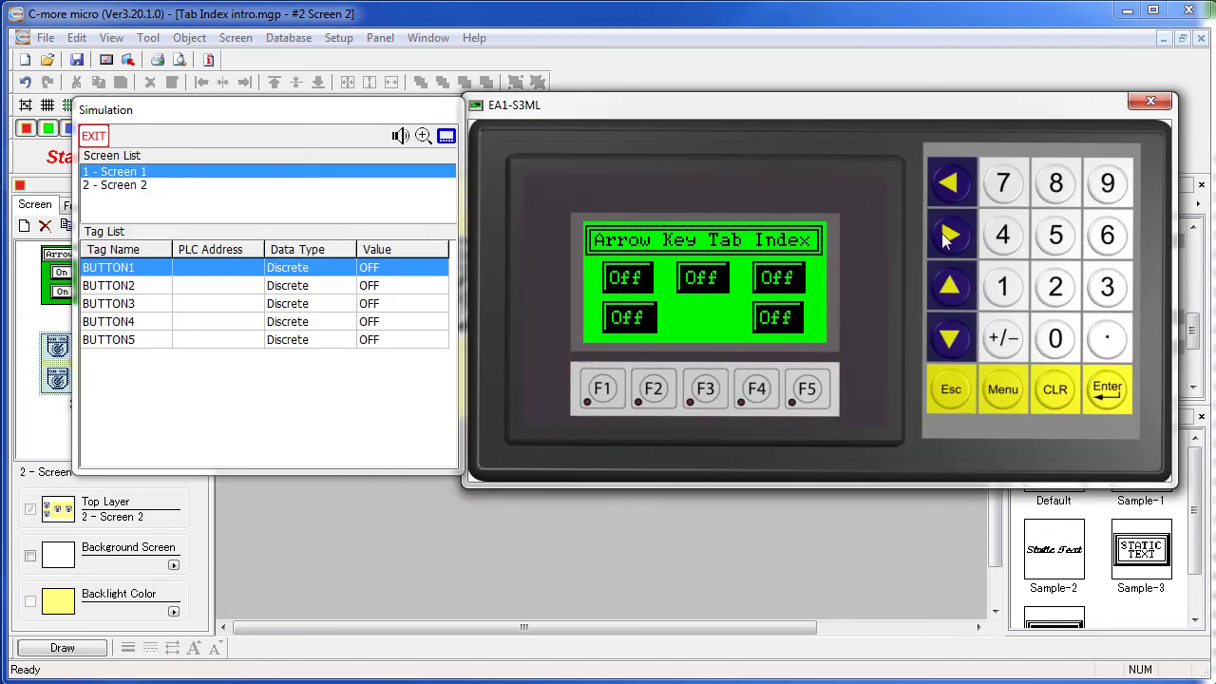
pyautogui.click(949, 238)
pyautogui.click(948, 238)
pyautogui.click(948, 237)
# - Verify up/down arrows move focus between rows, then display Screen 2 on the simulated panel
pyautogui.click(953, 296)
pyautogui.click(949, 355)
pyautogui.click(936, 296)
pyautogui.click(117, 185)
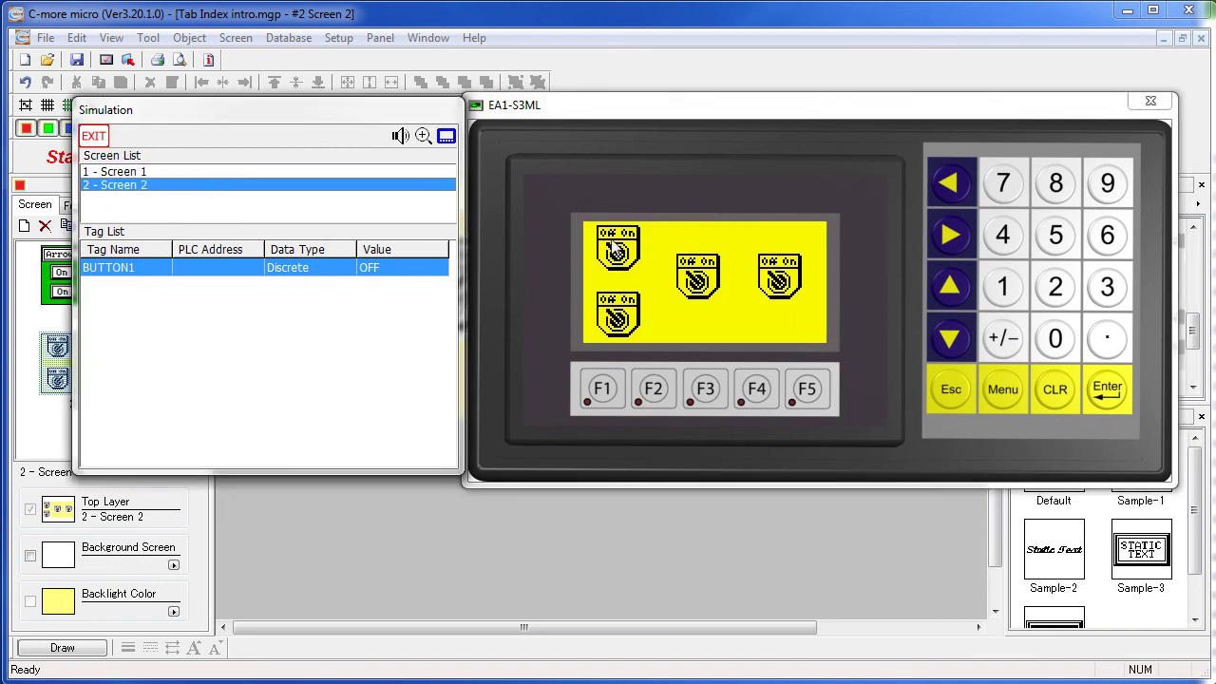
pyautogui.click(952, 236)
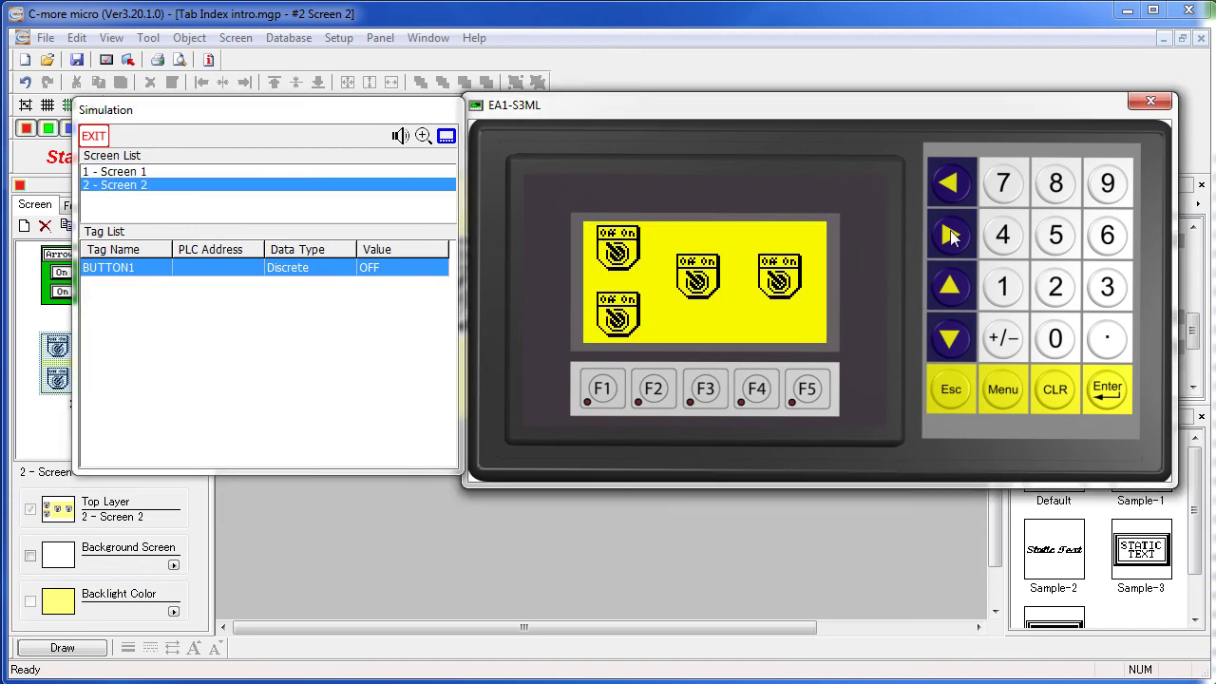
pyautogui.click(951, 237)
pyautogui.click(952, 237)
pyautogui.click(953, 290)
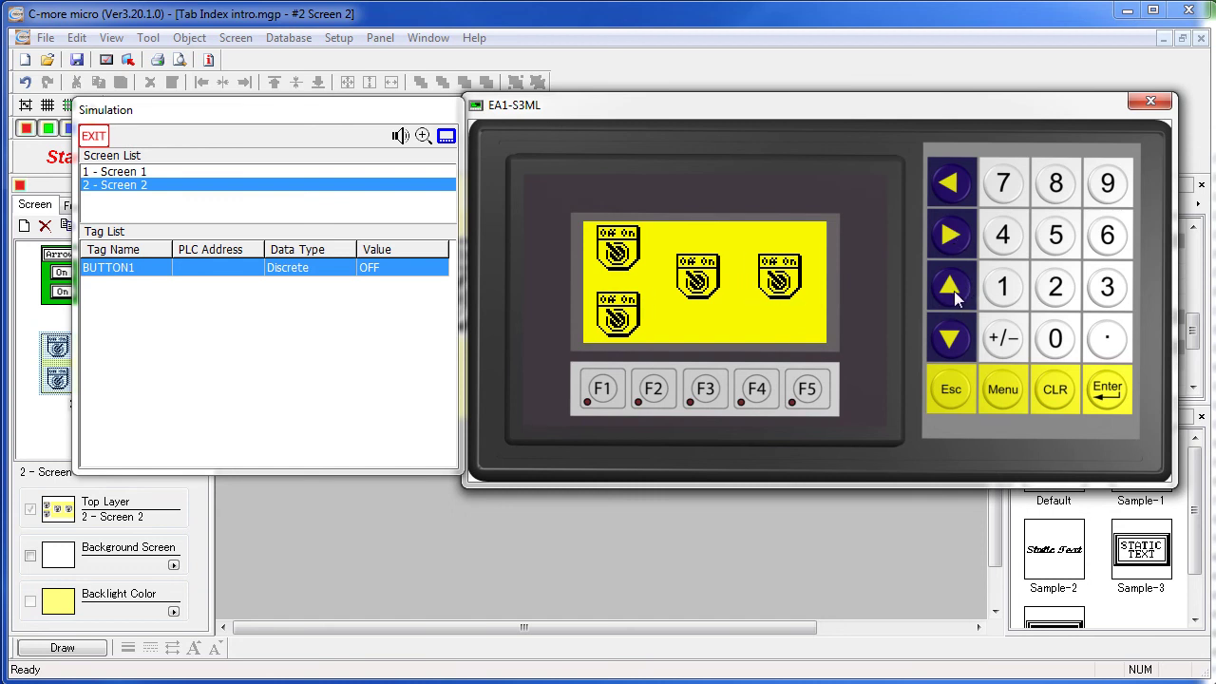
pyautogui.click(952, 340)
pyautogui.click(951, 340)
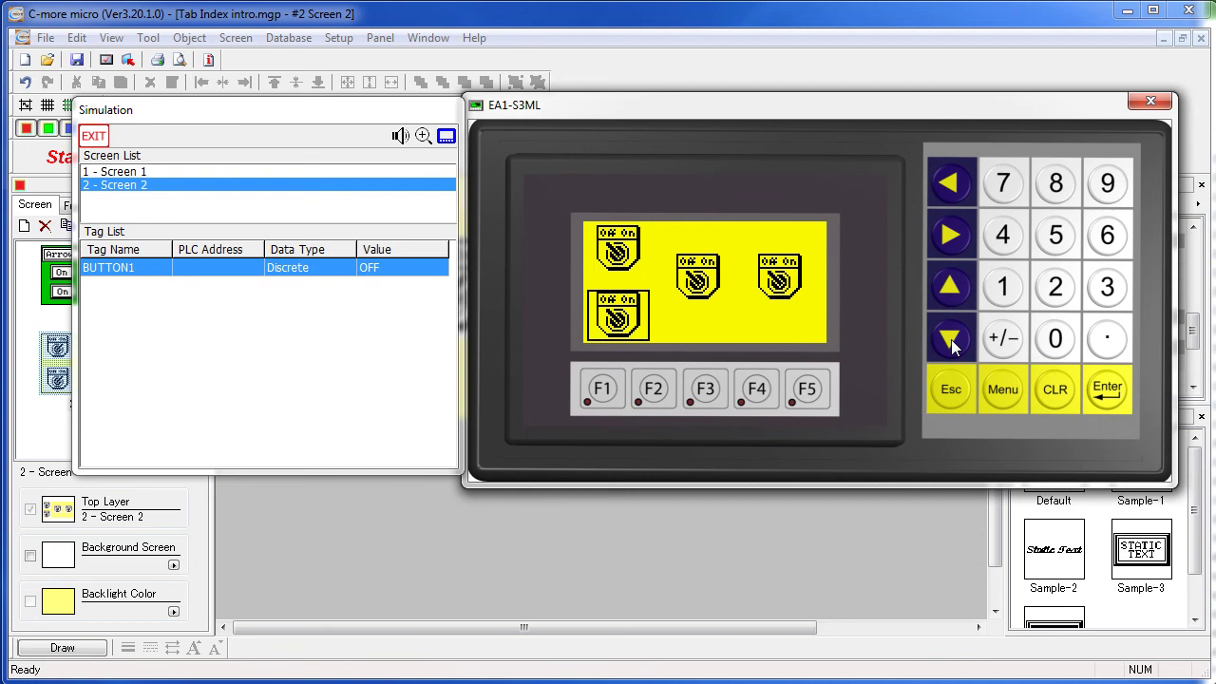
pyautogui.click(613, 521)
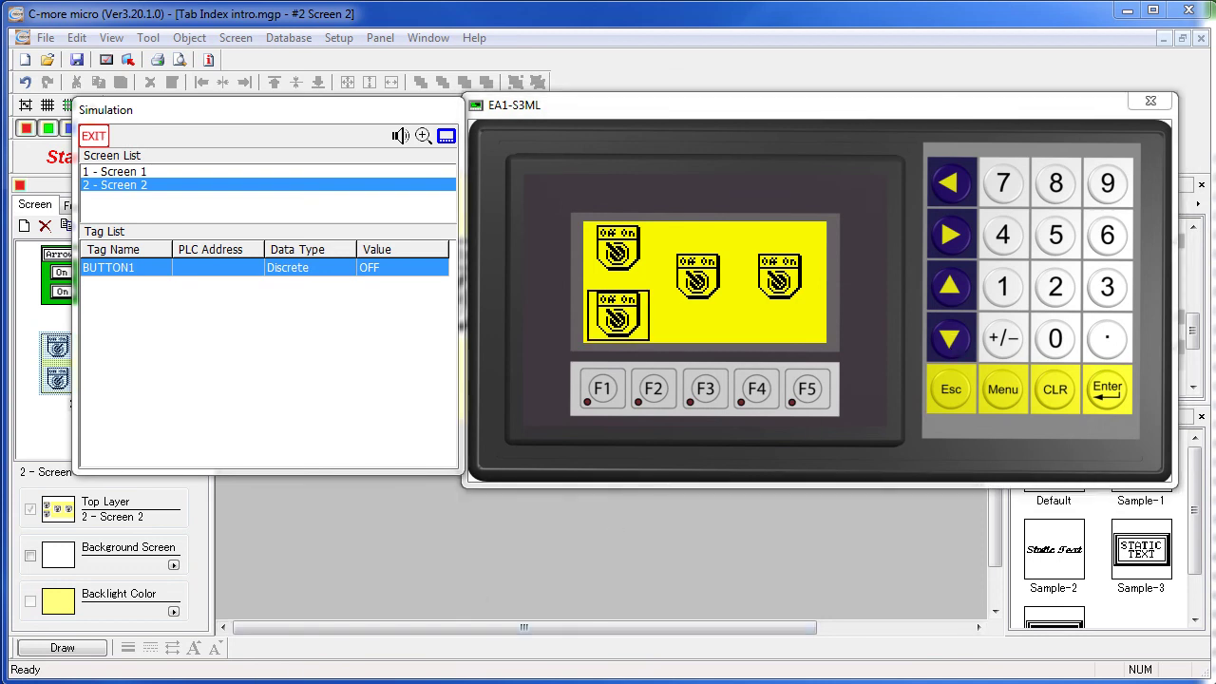